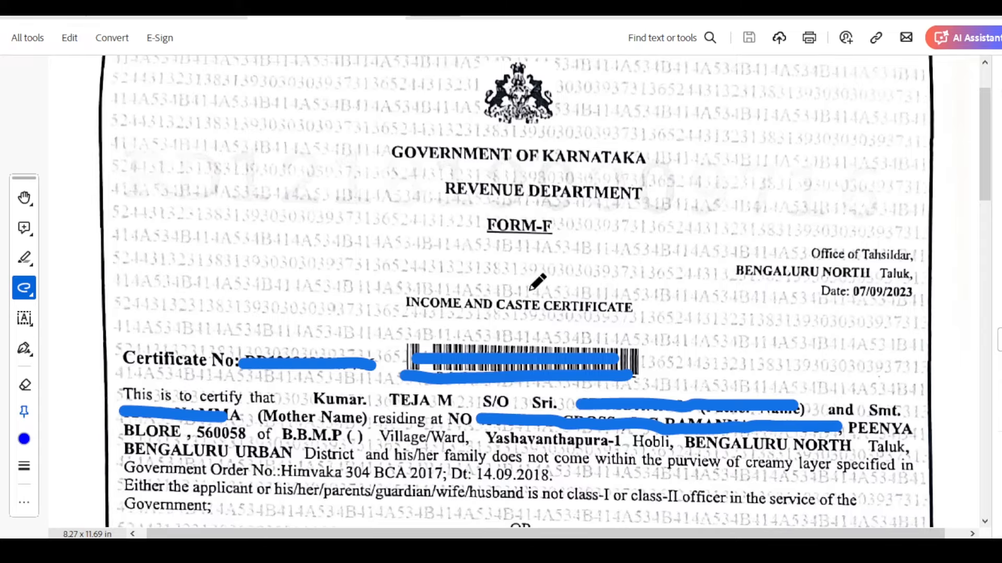
Step: Mark the FORM-F heading of the state certificate with several freehand pen strokes beneath it
{"action": "left_click_drag", "start_coordinate": [443, 246], "coordinate": [602, 252]}
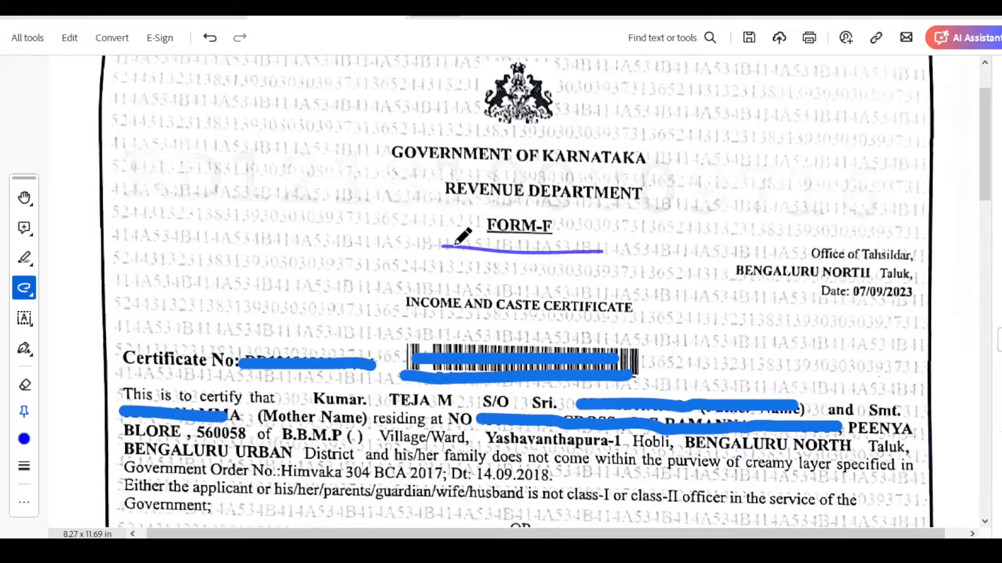
{"action": "mouse_move", "coordinate": [452, 239]}
{"action": "left_mouse_down"}
{"action": "mouse_move", "coordinate": [569, 245]}
{"action": "mouse_move", "coordinate": [565, 254]}
{"action": "left_mouse_up"}
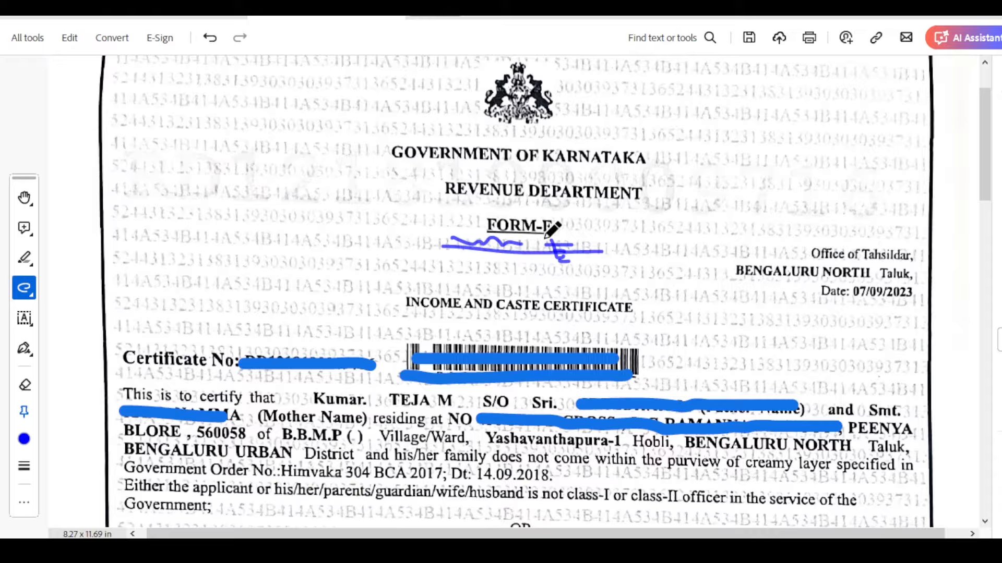
{"action": "left_click_drag", "start_coordinate": [575, 242], "coordinate": [612, 239]}
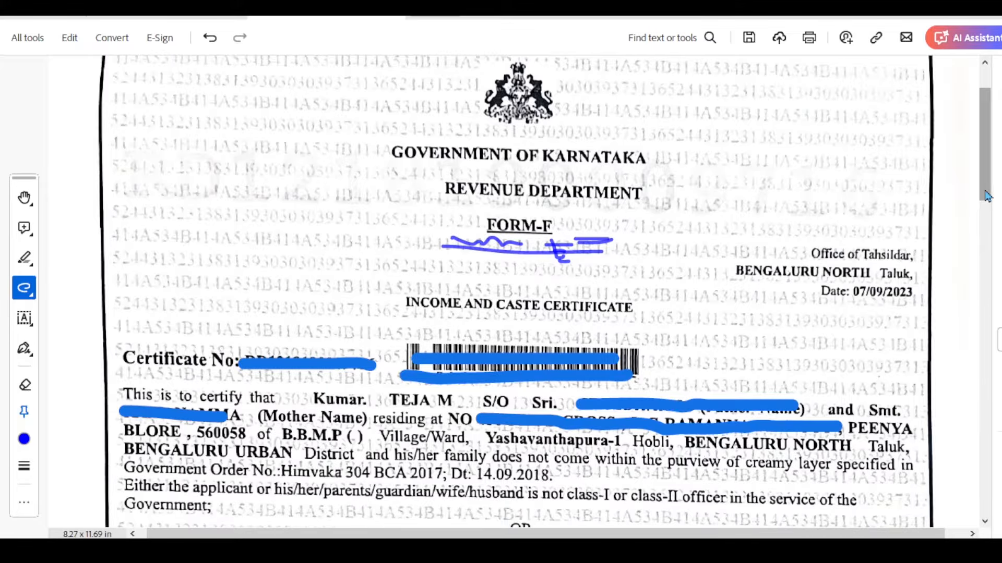
Step: Underline the "INCOME AND CASTE CERTIFICATE" title and the redacted certificate number with freehand strokes
{"action": "left_click_drag", "start_coordinate": [987, 196], "coordinate": [986, 226]}
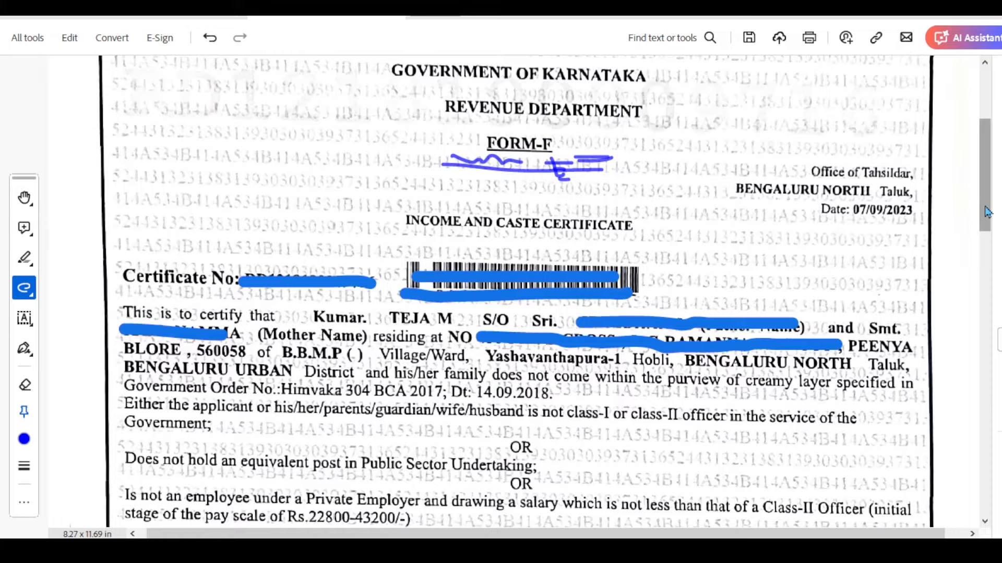
{"action": "left_click_drag", "start_coordinate": [986, 212], "coordinate": [986, 248]}
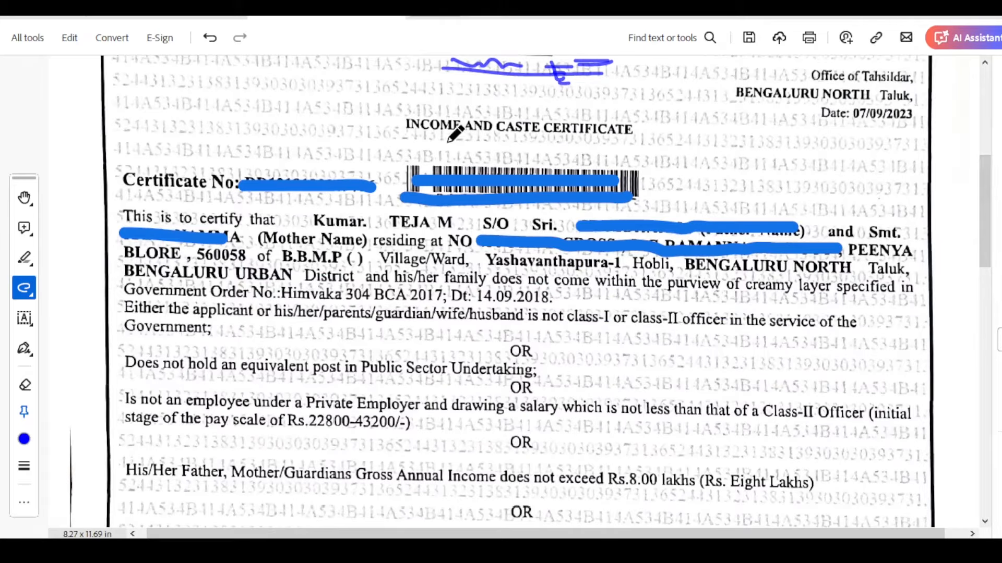
{"action": "left_click_drag", "start_coordinate": [447, 141], "coordinate": [576, 140]}
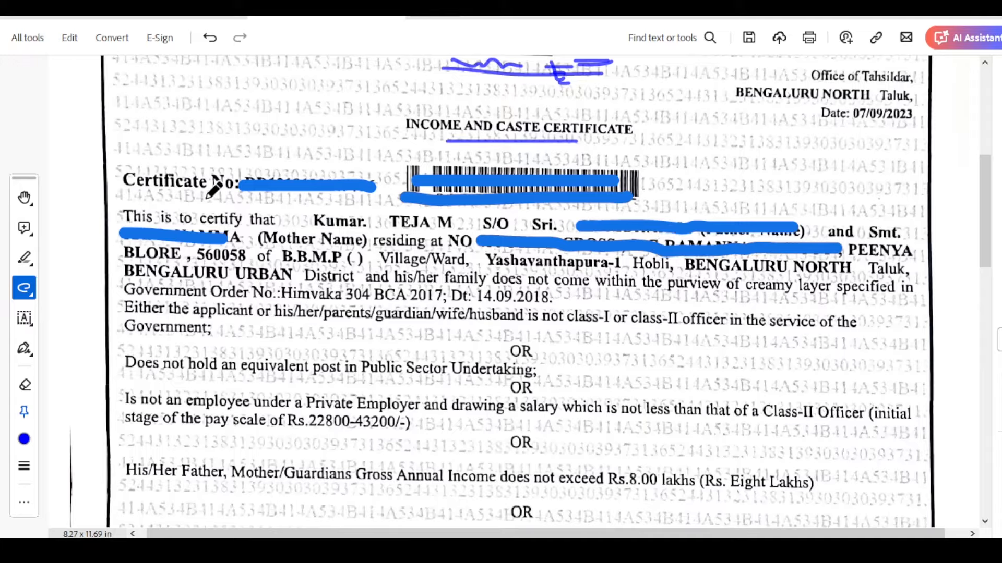
{"action": "left_click_drag", "start_coordinate": [256, 197], "coordinate": [336, 197]}
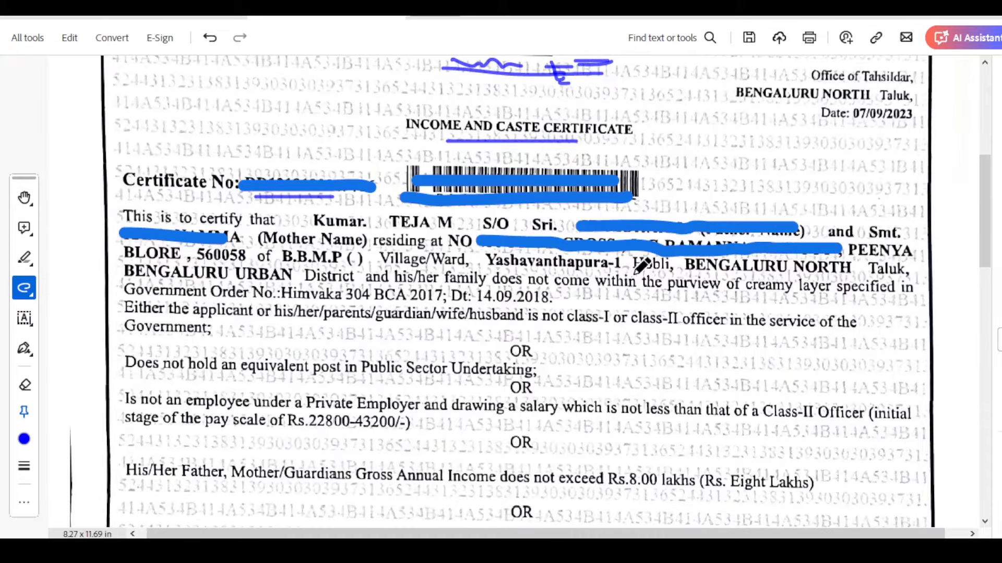
Step: Underline "valid for fiveyear" in the validity sentence near the end of the state certificate
{"action": "left_click_drag", "start_coordinate": [990, 243], "coordinate": [991, 264]}
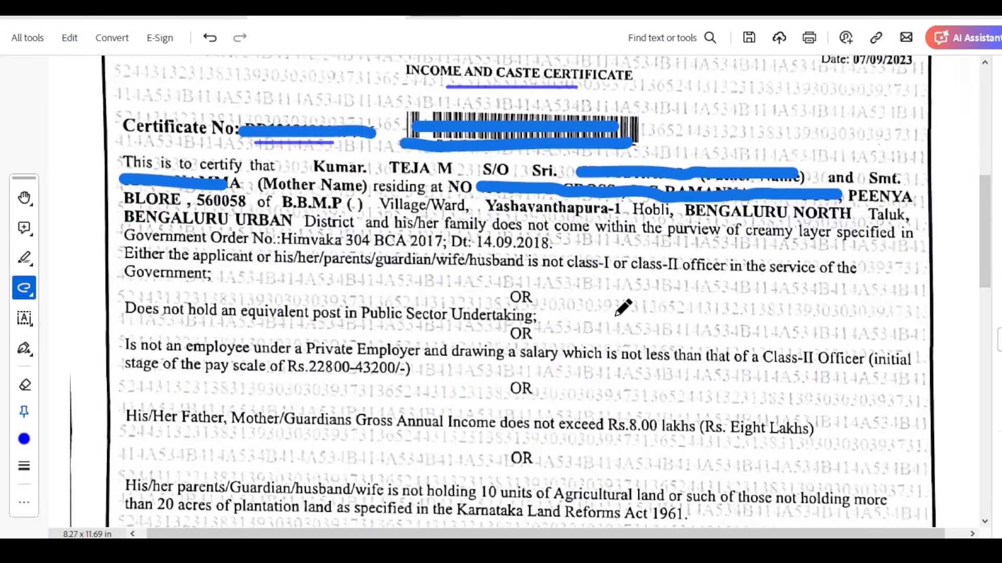
{"action": "mouse_move", "coordinate": [990, 257]}
{"action": "left_mouse_down"}
{"action": "mouse_move", "coordinate": [986, 409]}
{"action": "mouse_move", "coordinate": [984, 334]}
{"action": "mouse_move", "coordinate": [986, 392]}
{"action": "left_mouse_up"}
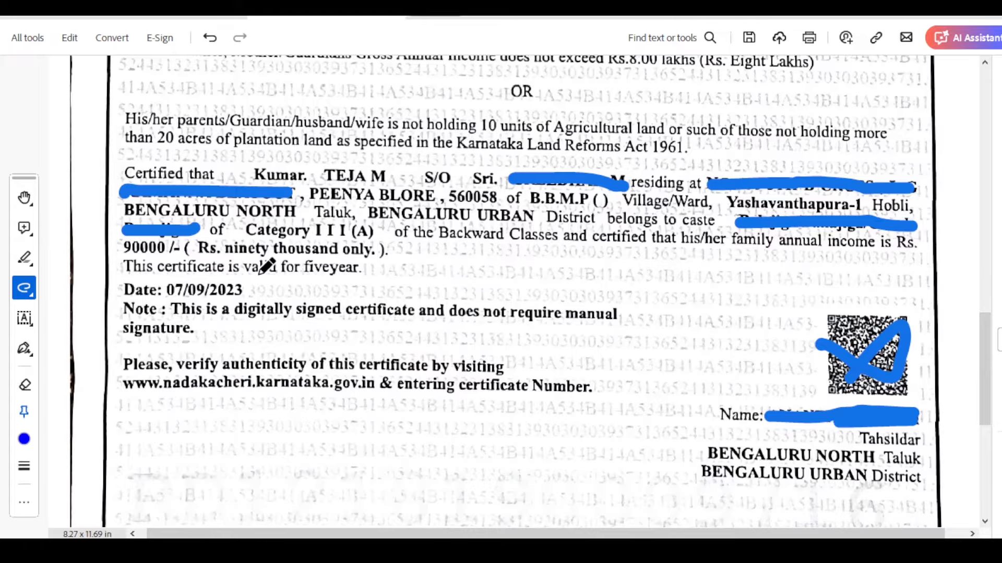
{"action": "left_click_drag", "start_coordinate": [258, 275], "coordinate": [369, 276]}
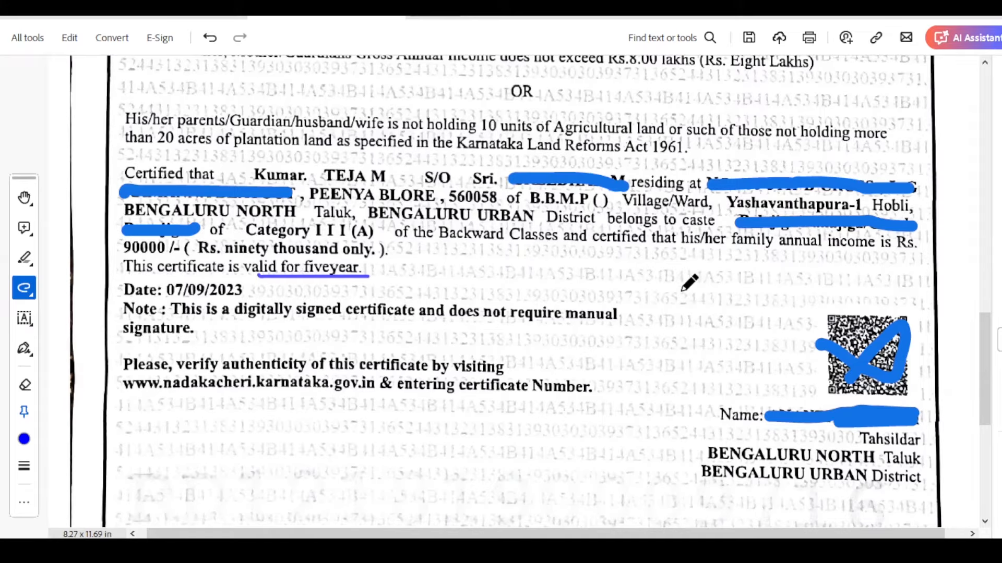
Step: Switch to the central OBC certificate and underline its appointment, central institutions admission and Government of India heading phrases with the Draw tool
{"action": "left_click_drag", "start_coordinate": [986, 380], "coordinate": [964, 155]}
{"action": "left_click", "coordinate": [152, 18]}
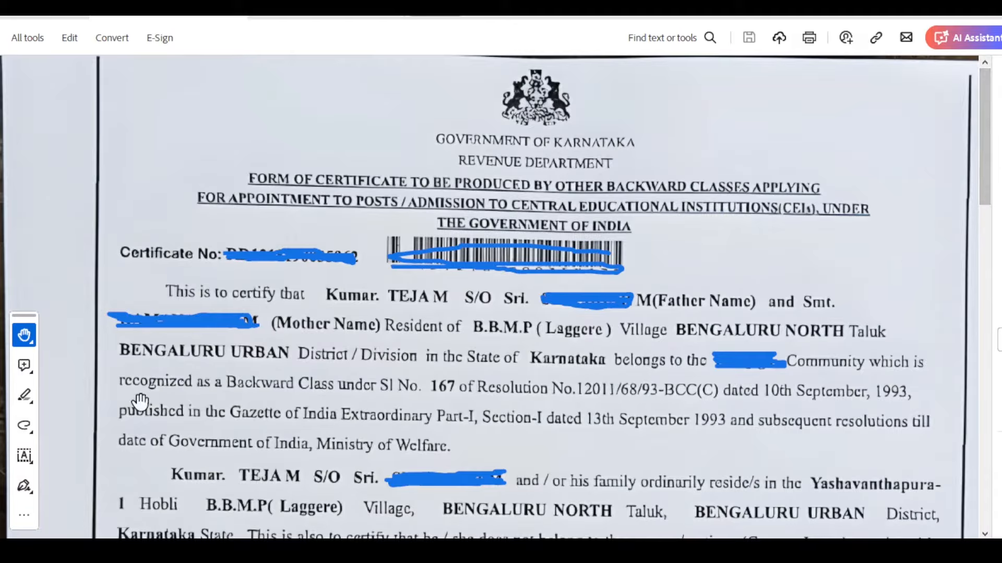
{"action": "left_click", "coordinate": [24, 427]}
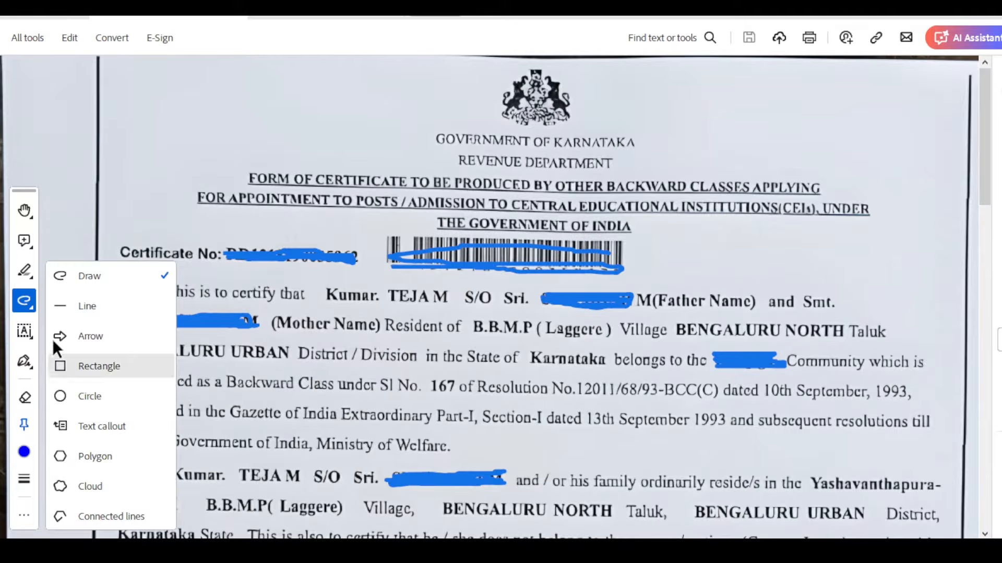
{"action": "left_click", "coordinate": [74, 283]}
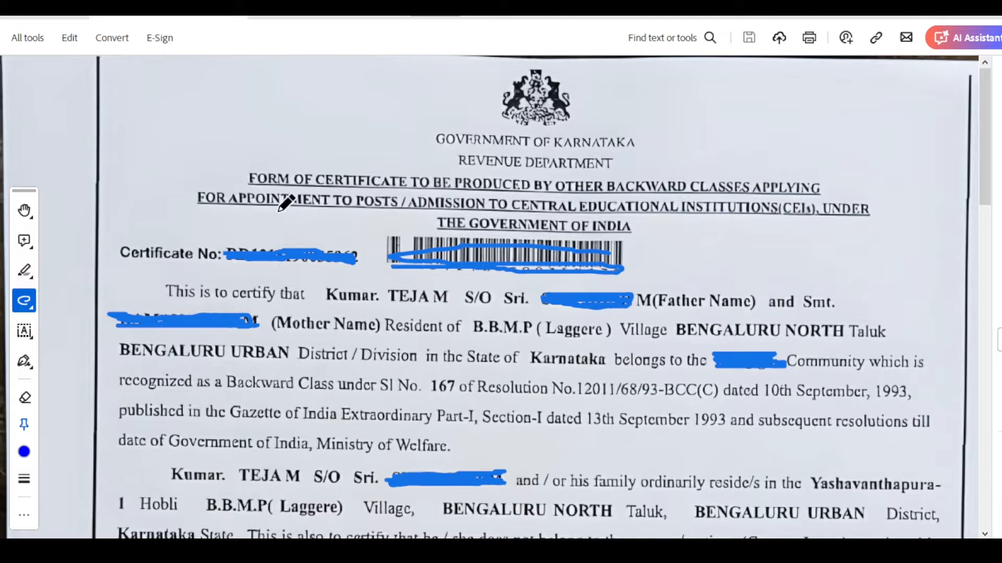
{"action": "left_click_drag", "start_coordinate": [255, 211], "coordinate": [366, 211]}
{"action": "left_click_drag", "start_coordinate": [266, 214], "coordinate": [710, 211]}
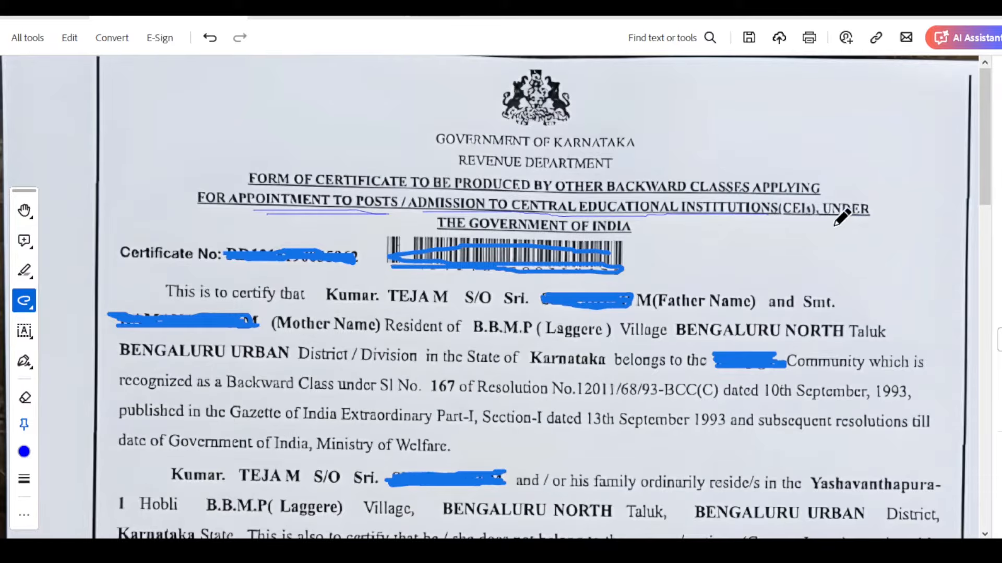
{"action": "left_click_drag", "start_coordinate": [833, 221], "coordinate": [892, 221]}
{"action": "left_click_drag", "start_coordinate": [470, 235], "coordinate": [594, 235]}
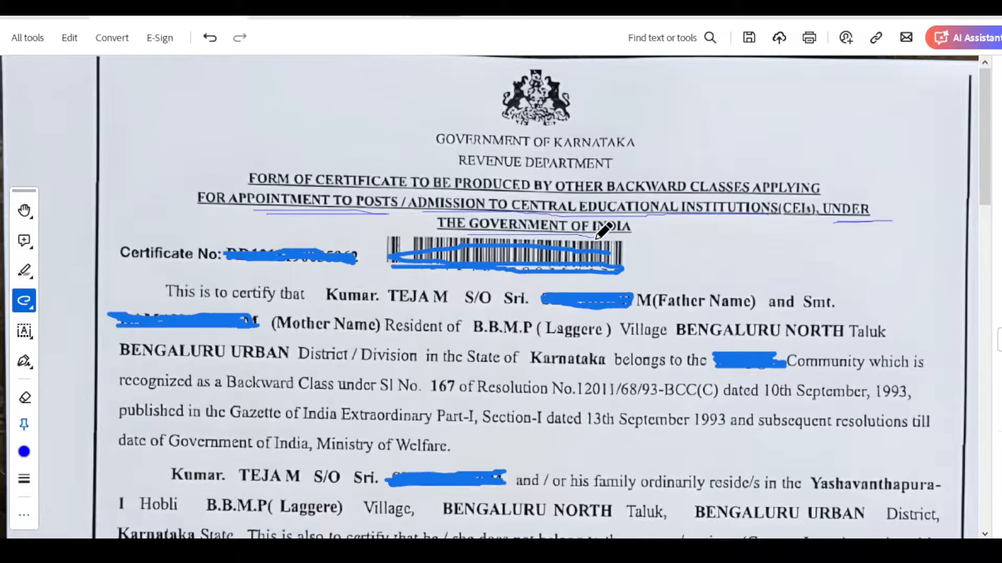
Step: Underline the redacted certificate number and the barcode on the central certificate
{"action": "scroll", "coordinate": [988, 207], "scroll_direction": "down", "scroll_amount": 1}
{"action": "scroll", "coordinate": [987, 207], "scroll_direction": "down", "scroll_amount": 1}
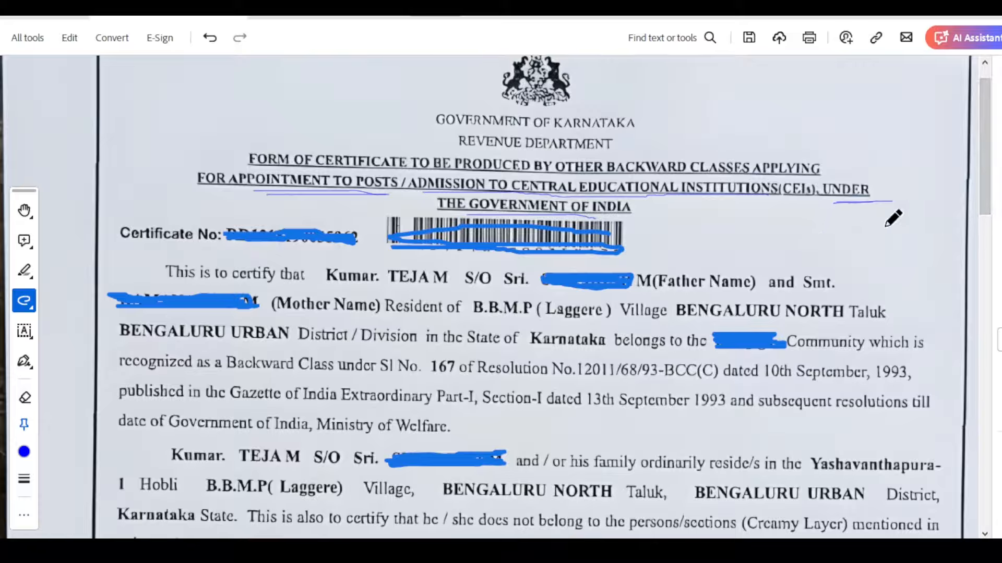
{"action": "left_click_drag", "start_coordinate": [993, 211], "coordinate": [993, 235]}
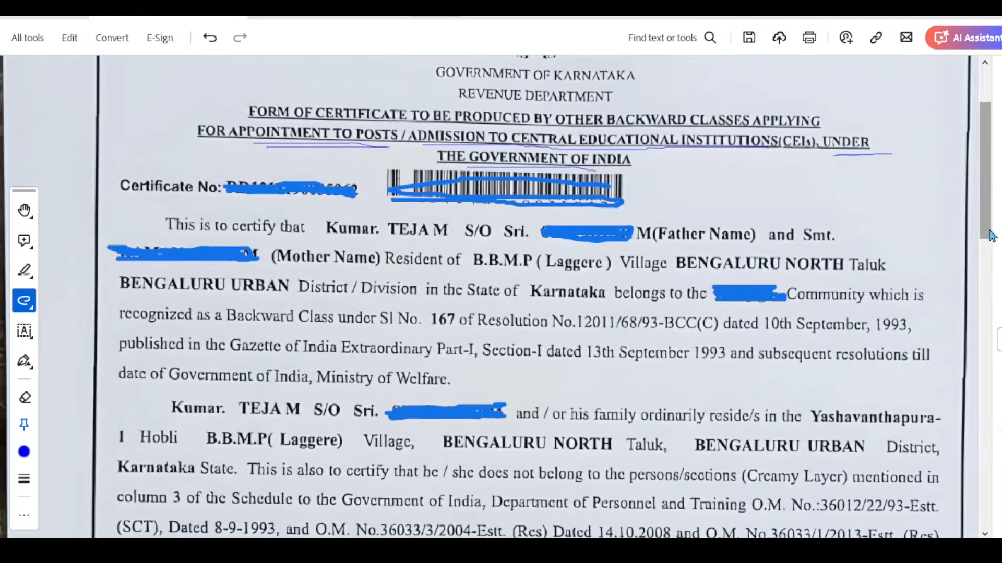
{"action": "left_click_drag", "start_coordinate": [225, 206], "coordinate": [313, 207]}
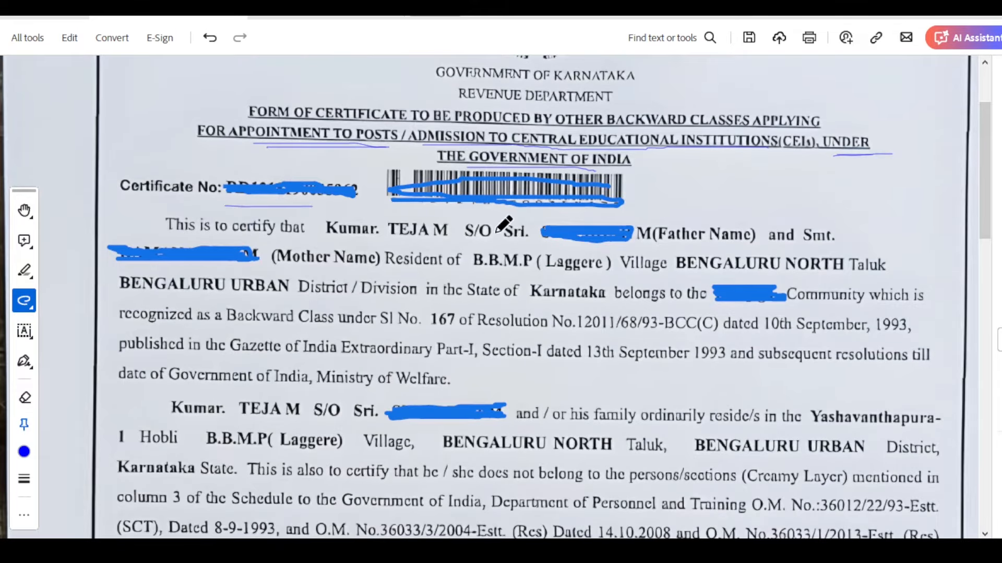
{"action": "left_click_drag", "start_coordinate": [421, 213], "coordinate": [589, 216]}
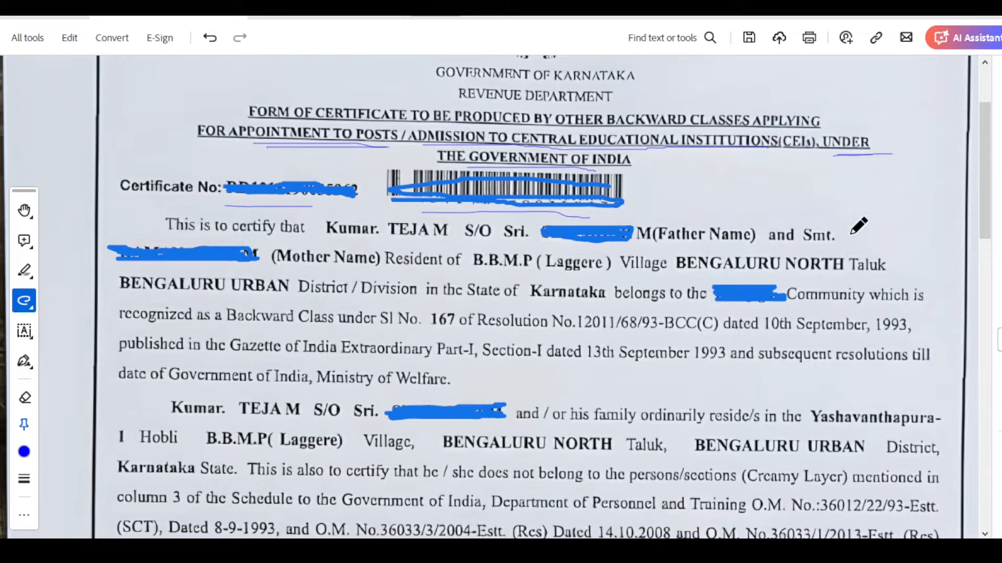
Step: Underline the father name label, the applicant's name and the residence text in the central certificate's first paragraph
{"action": "left_click_drag", "start_coordinate": [653, 244], "coordinate": [714, 248]}
{"action": "left_click_drag", "start_coordinate": [384, 254], "coordinate": [449, 254]}
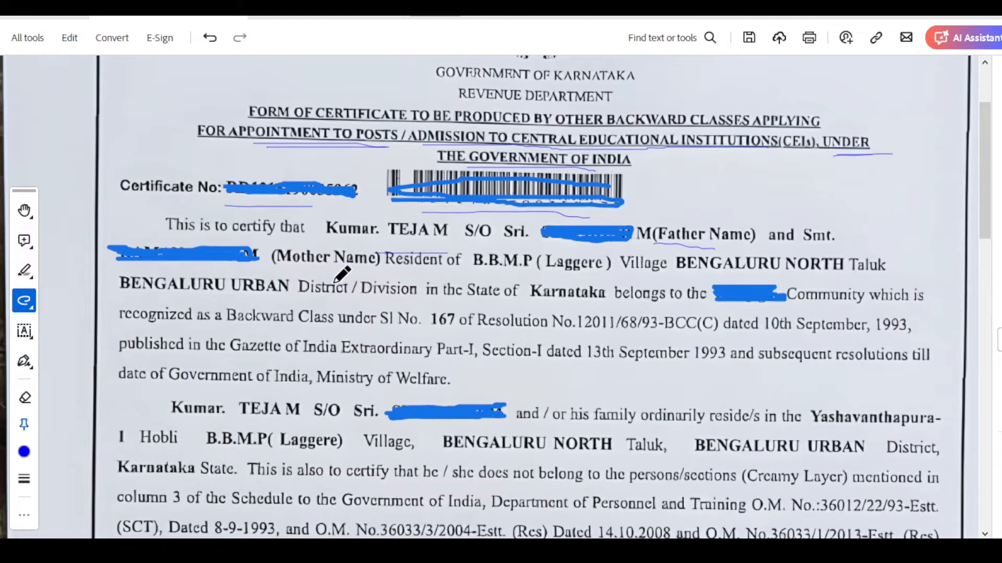
{"action": "left_click_drag", "start_coordinate": [334, 284], "coordinate": [533, 284]}
Step: Underline the applicant's name at the start of the central certificate's second paragraph
{"action": "scroll", "coordinate": [994, 225], "scroll_direction": "down", "scroll_amount": 5}
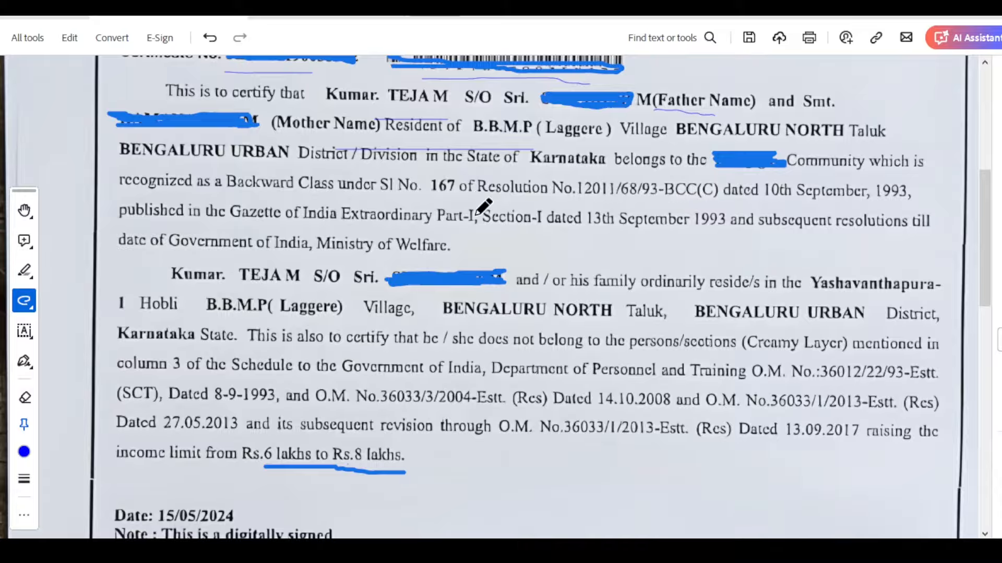
{"action": "left_click_drag", "start_coordinate": [986, 265], "coordinate": [989, 301]}
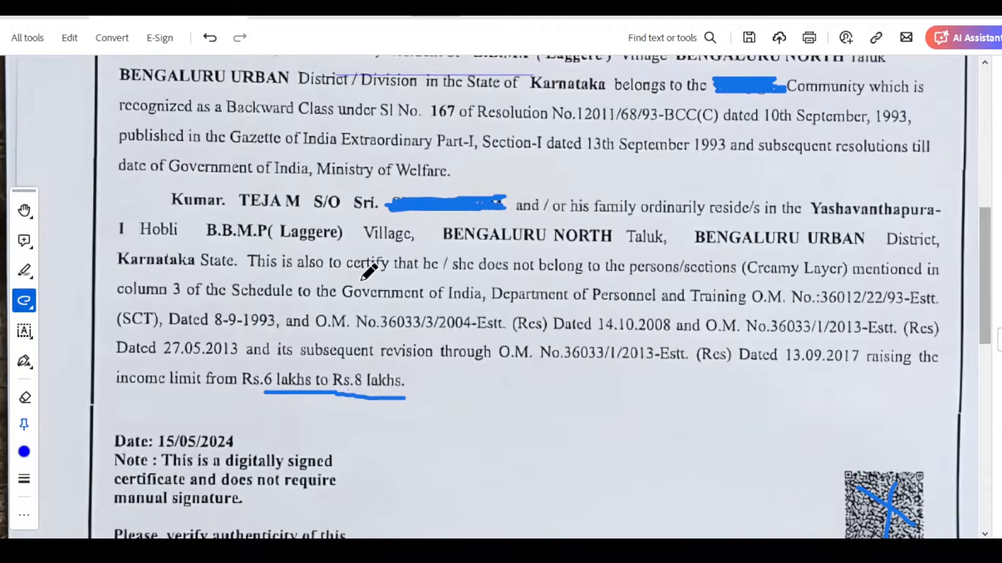
{"action": "left_click_drag", "start_coordinate": [192, 213], "coordinate": [339, 212]}
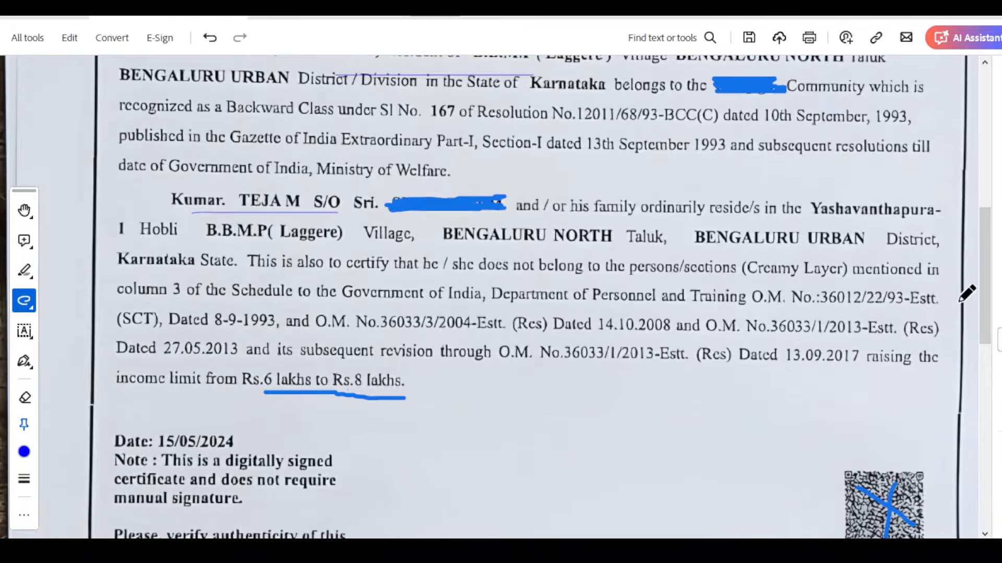
Step: Review the rest of the central certificate, return to the state certificate and underline its "of Rs.22800-43200" pay scale
{"action": "left_click_drag", "start_coordinate": [989, 293], "coordinate": [989, 429]}
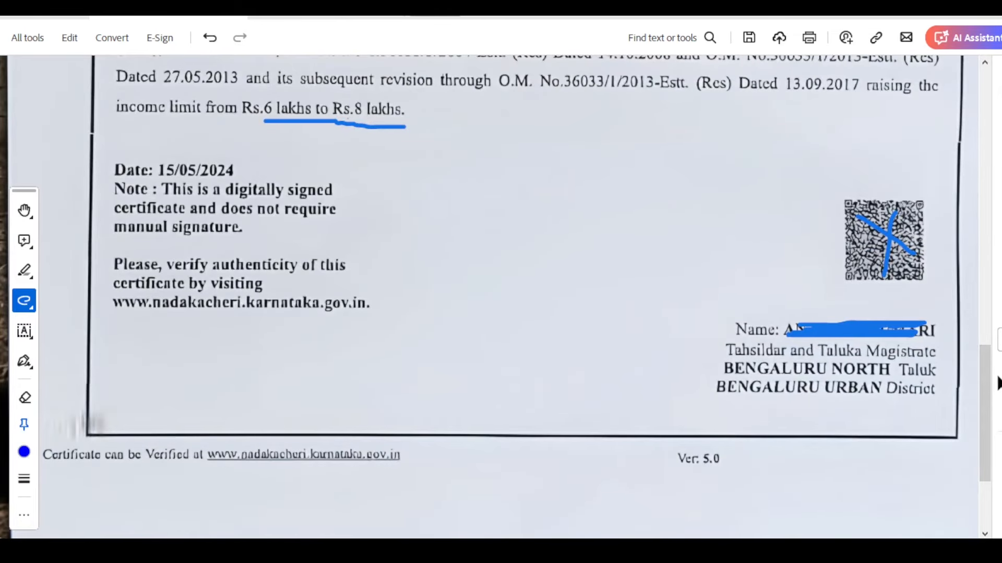
{"action": "left_click_drag", "start_coordinate": [986, 397], "coordinate": [987, 131]}
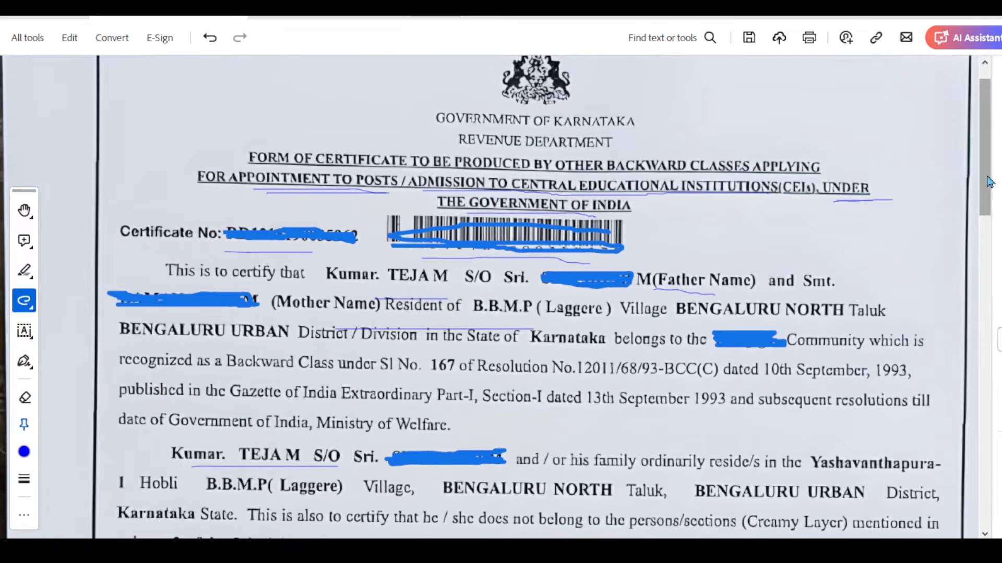
{"action": "left_click_drag", "start_coordinate": [987, 180], "coordinate": [986, 242]}
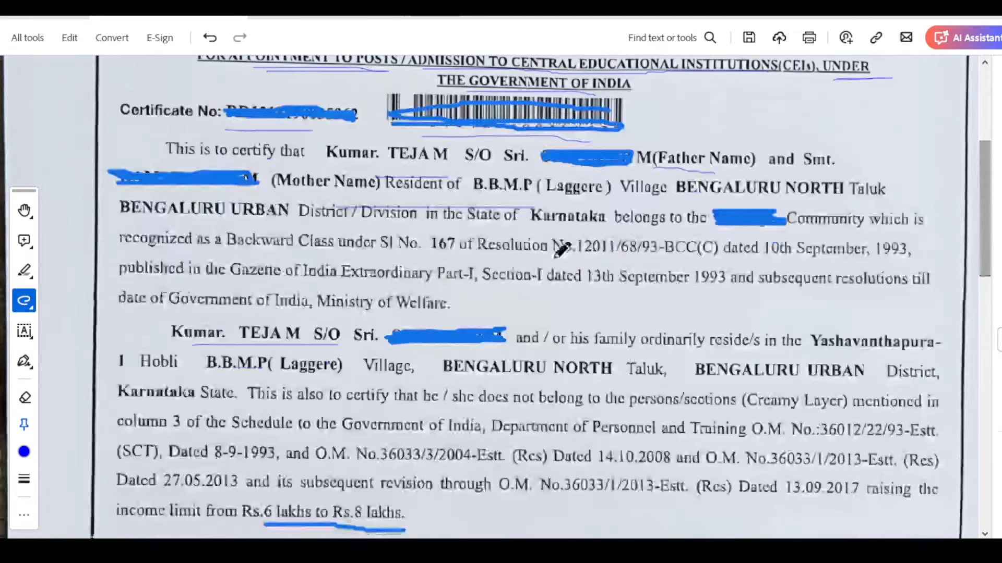
{"action": "left_click", "coordinate": [285, 20]}
{"action": "scroll", "coordinate": [991, 203], "scroll_direction": "down", "scroll_amount": 1}
{"action": "scroll", "coordinate": [992, 202], "scroll_direction": "down", "scroll_amount": 5}
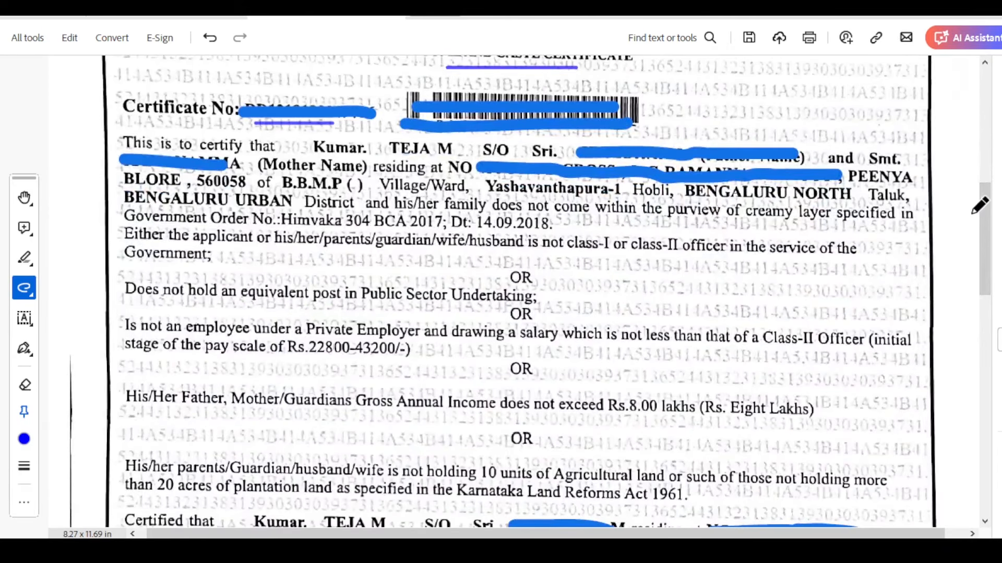
{"action": "scroll", "coordinate": [979, 203], "scroll_direction": "down", "scroll_amount": 3}
{"action": "left_click_drag", "start_coordinate": [260, 242], "coordinate": [395, 242]}
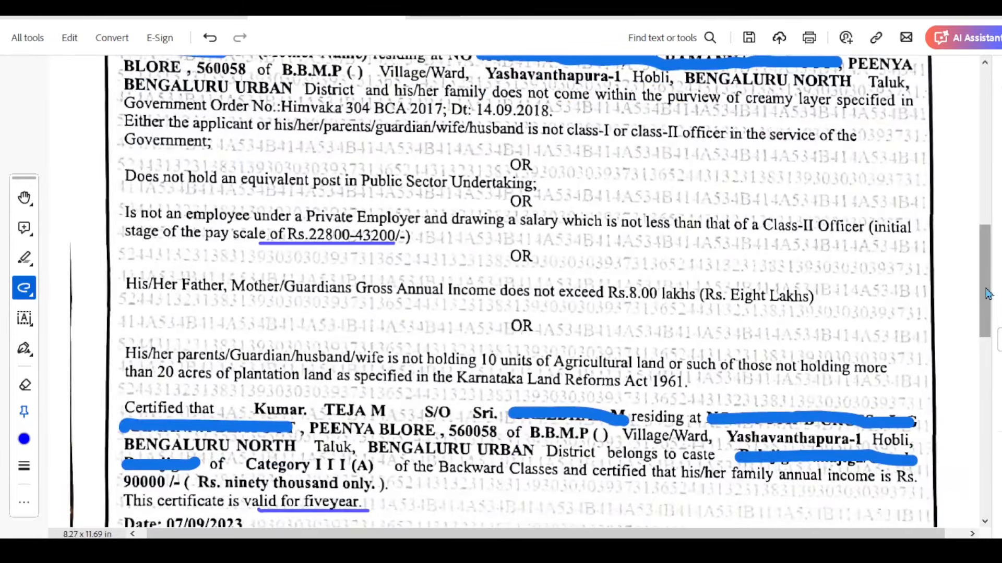
Step: Switch to the caste certificate whiteboard and underline "parents income" and "8 lakhs" in the Creamy Layer definition
{"action": "left_click_drag", "start_coordinate": [987, 294], "coordinate": [983, 252]}
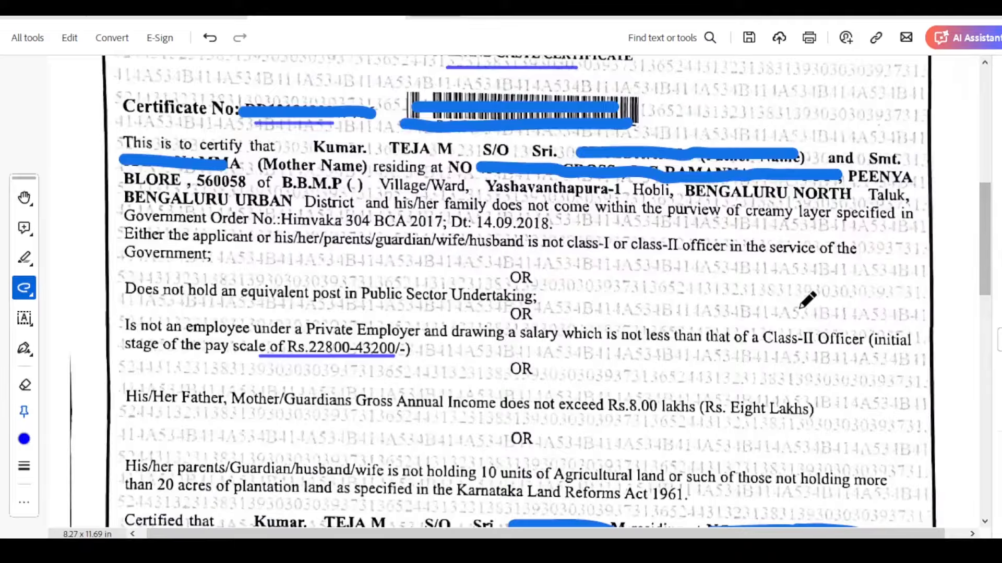
{"action": "key", "text": "alt+Tab"}
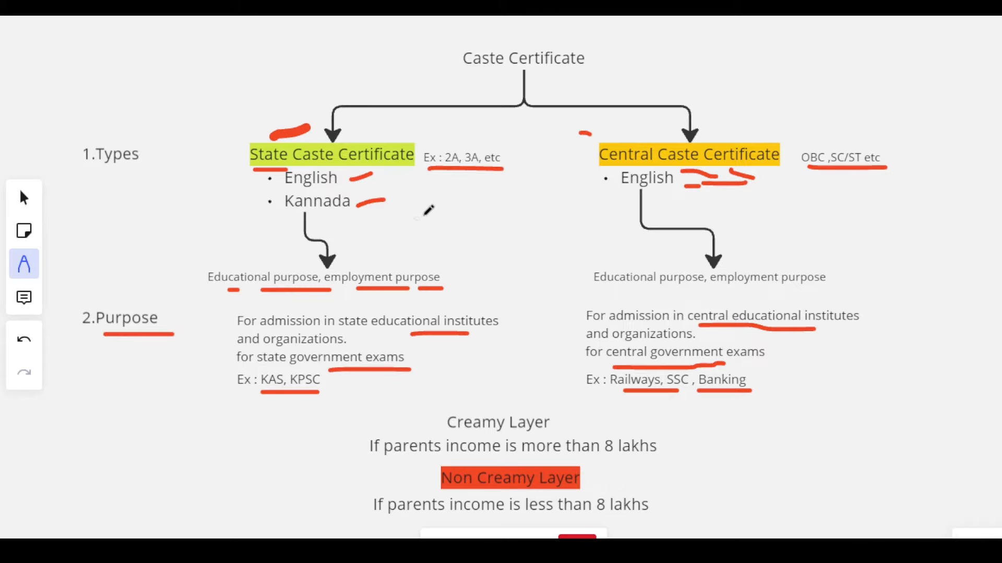
{"action": "scroll", "coordinate": [870, 416], "scroll_direction": "down", "scroll_amount": 3}
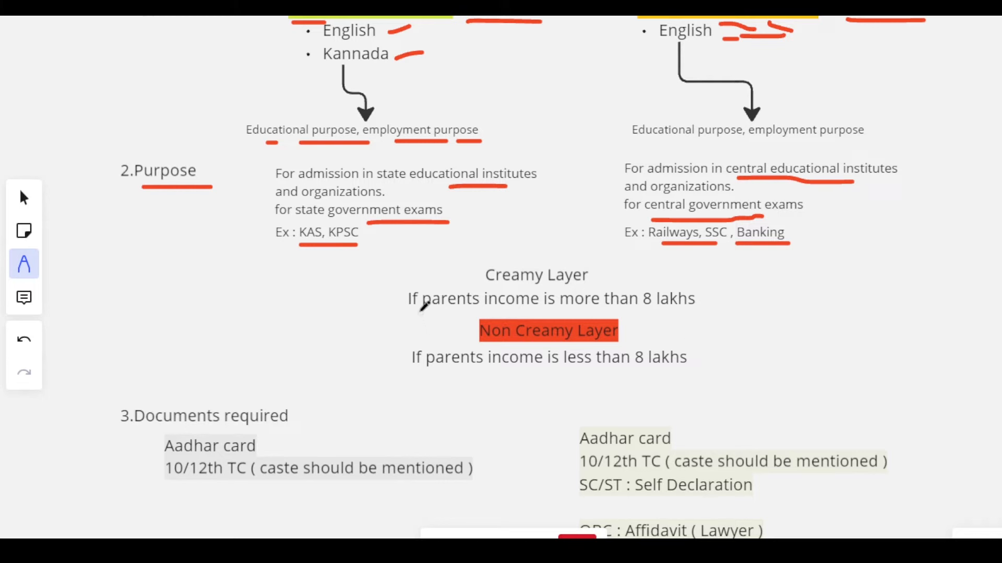
{"action": "left_click_drag", "start_coordinate": [442, 311], "coordinate": [548, 314]}
{"action": "left_click_drag", "start_coordinate": [647, 309], "coordinate": [709, 308]}
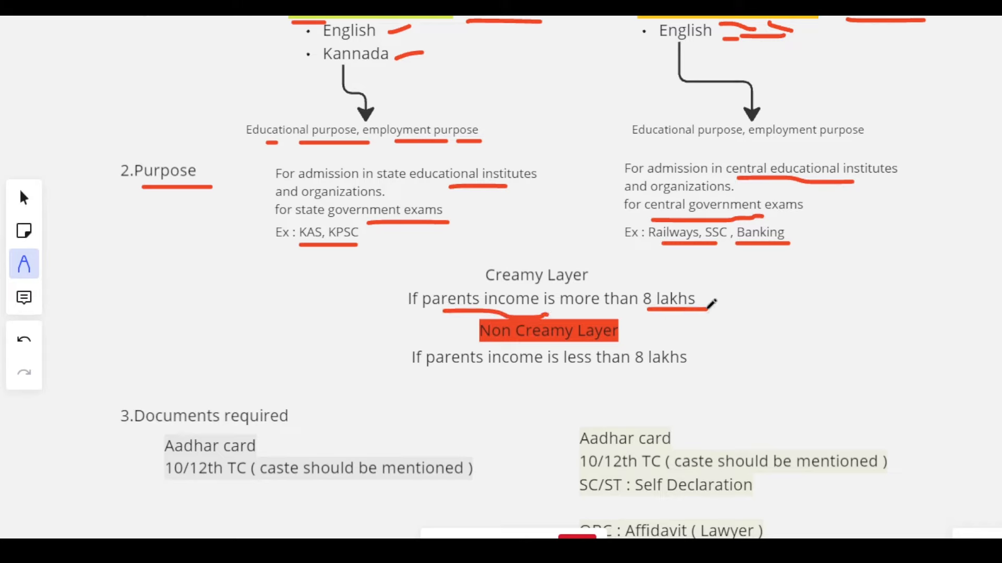